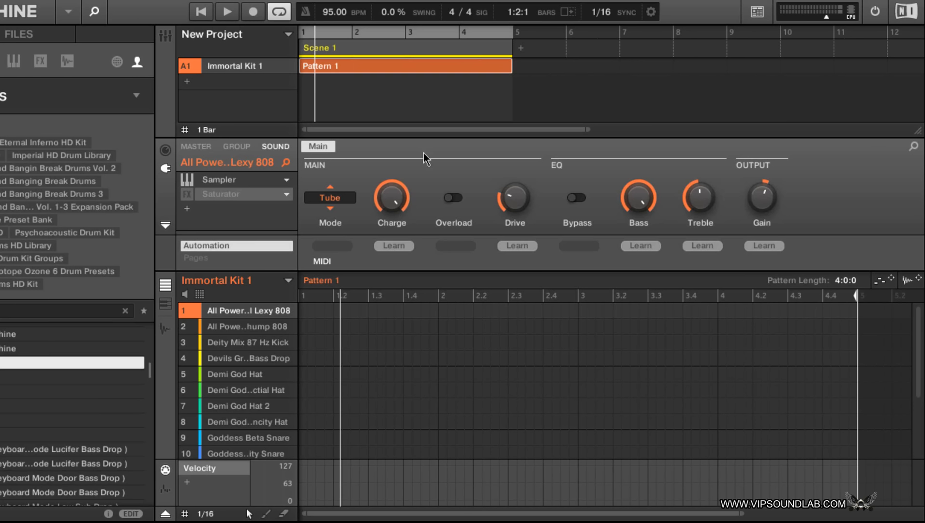
- Record a four-bar beat into Pattern 1 from the start, using the All Powerful Lexy 808 and the sound 8 Demi God hat
{"action": "key", "text": "Return"}
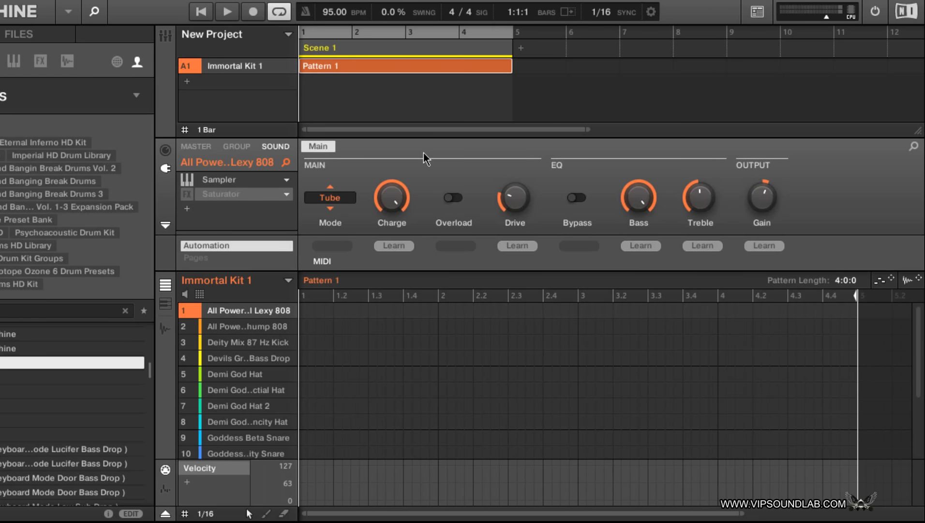
{"action": "key", "text": "ctrl+r"}
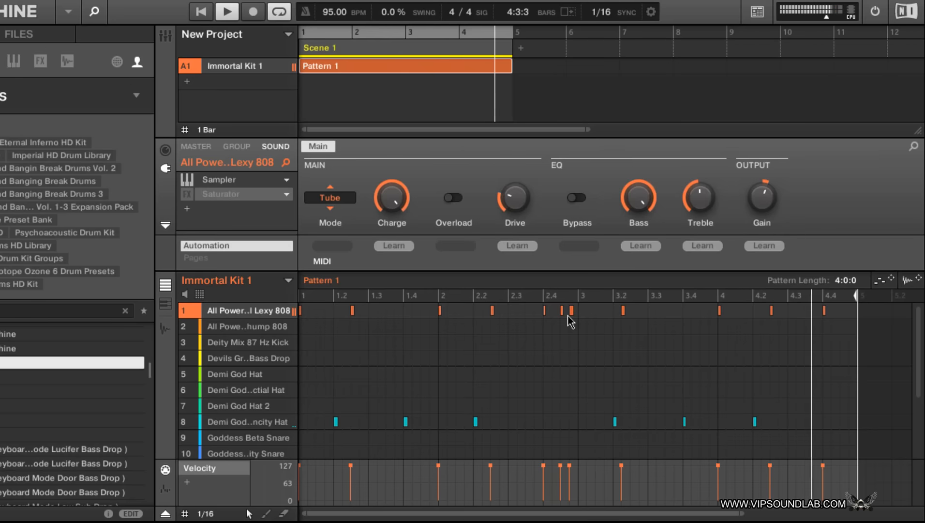
{"action": "key", "text": "space"}
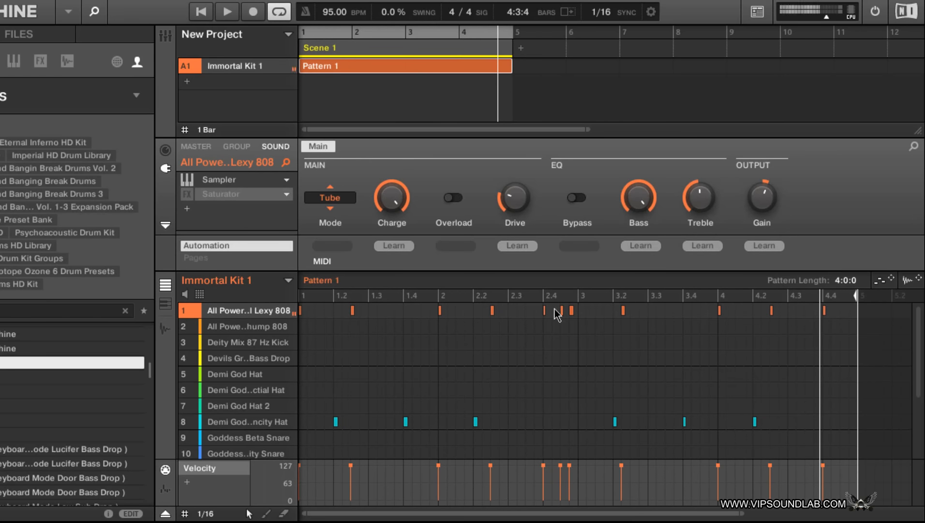
- During playback, move the Lexy 808 hit just before bar 3 onto bar 3 and the hit after 3.2 one sixteenth later
{"action": "left_click_drag", "start_coordinate": [575, 314], "coordinate": [583, 315]}
{"action": "key", "text": "space"}
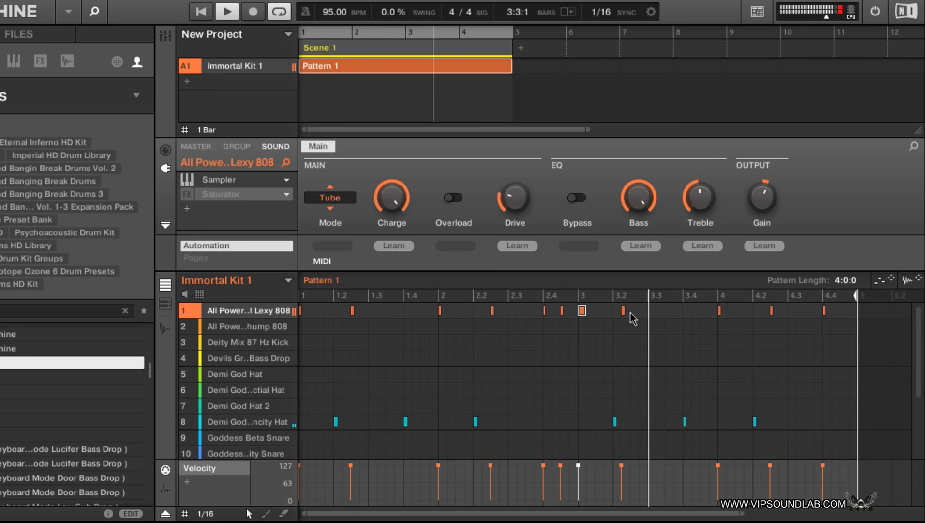
{"action": "scroll", "coordinate": [630, 312], "scroll_direction": "down", "scroll_amount": 1}
{"action": "scroll", "coordinate": [631, 312], "scroll_direction": "up", "scroll_amount": 2}
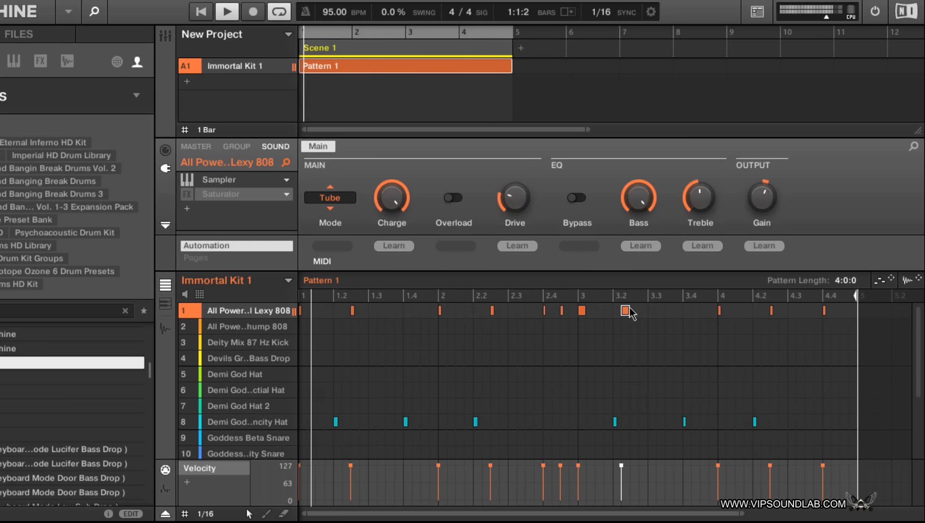
{"action": "left_click_drag", "start_coordinate": [628, 312], "coordinate": [635, 313]}
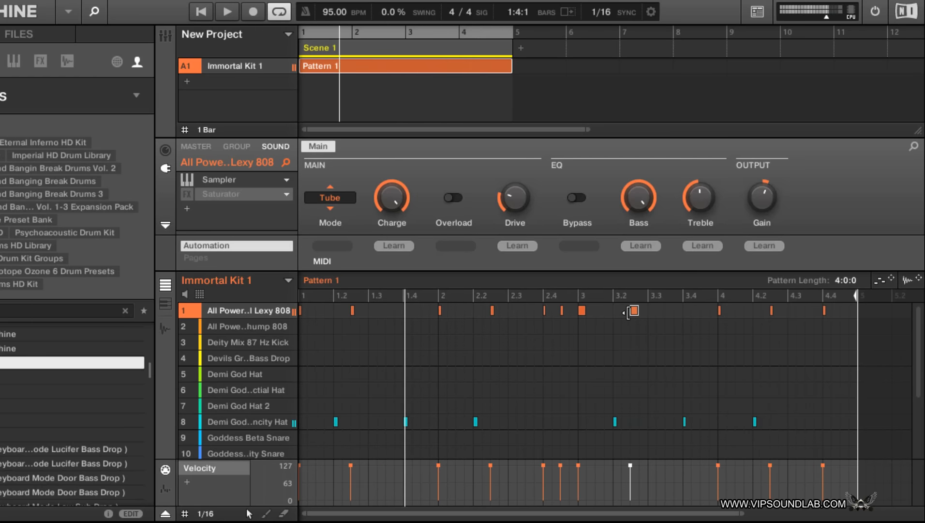
{"action": "key", "text": "space"}
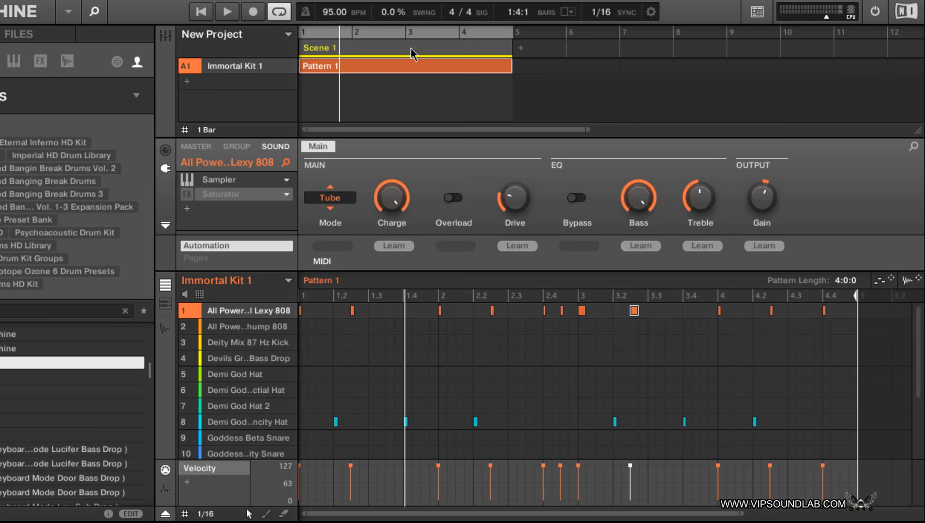
- Duplicate Scene 1 directly after itself and rename the scene verse
{"action": "key", "text": "ctrl+d"}
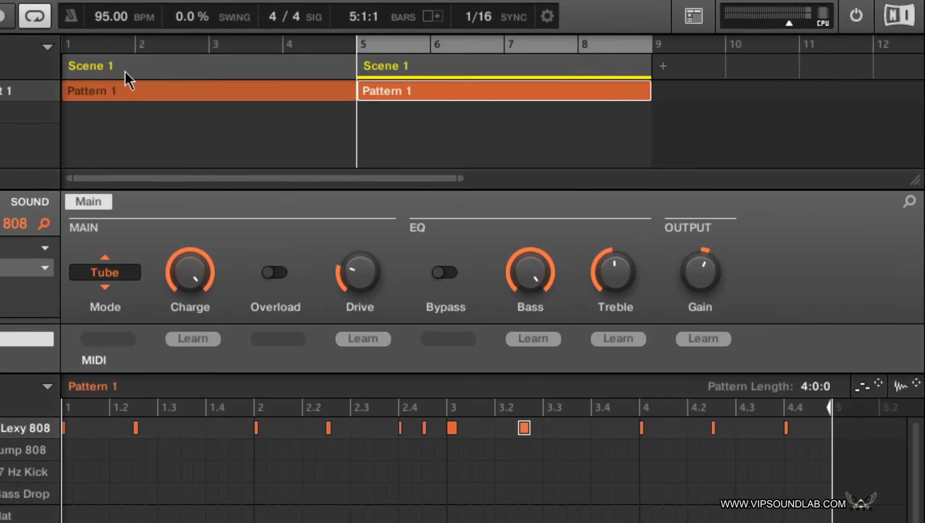
{"action": "double_click", "coordinate": [346, 50]}
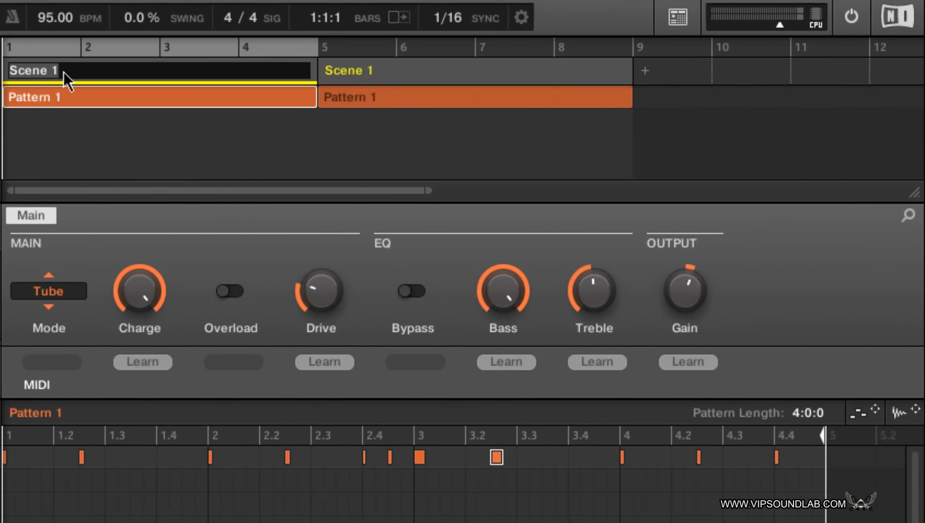
{"action": "type", "text": "ver"}
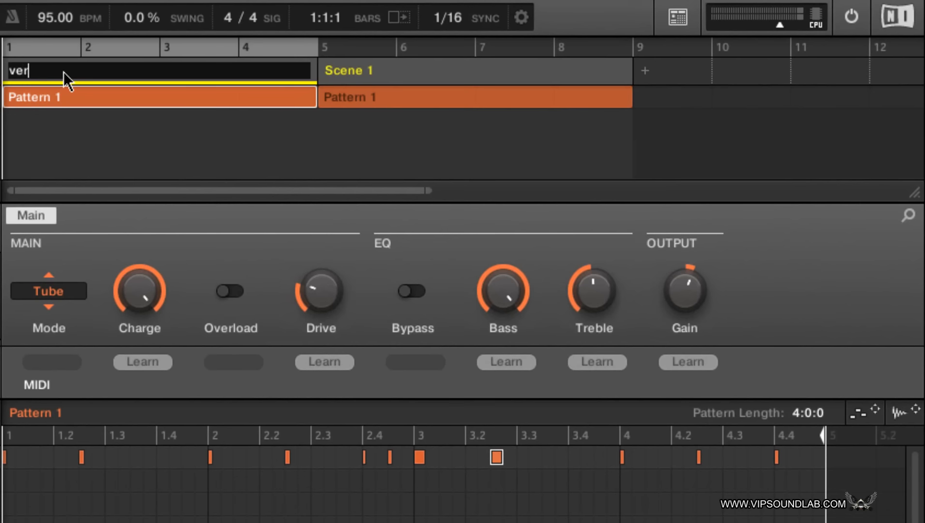
{"action": "type", "text": "se"}
{"action": "key", "text": "Return"}
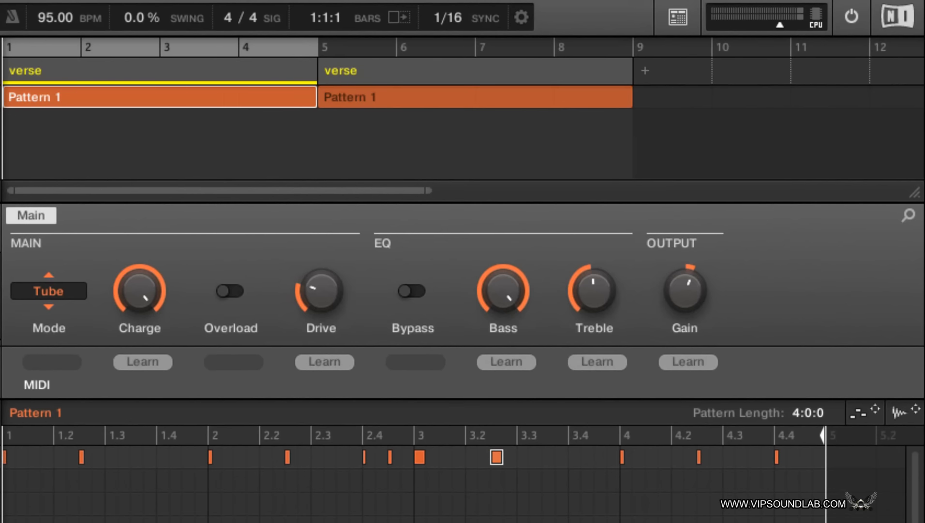
- Rename Pattern 1 as "you are changing scenes and patterns on the fly"
{"action": "double_click", "coordinate": [75, 415]}
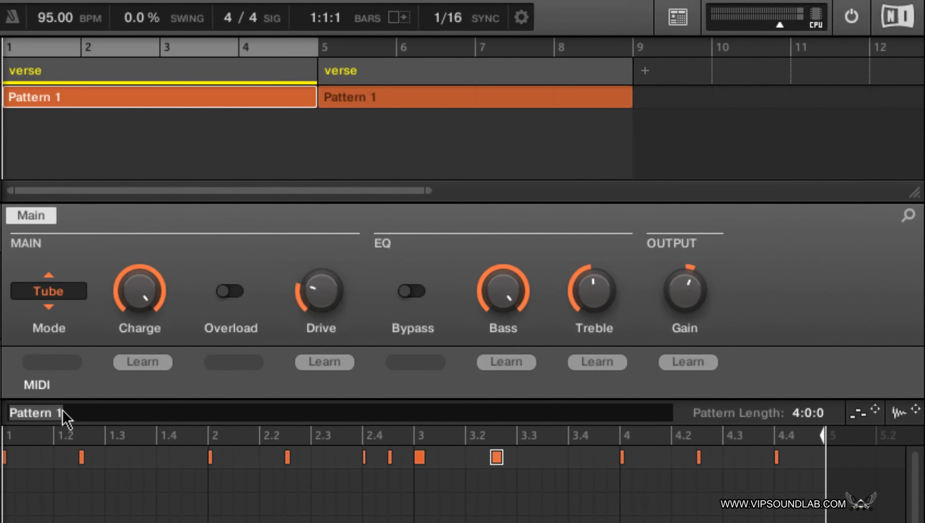
{"action": "type", "text": "you are chang"}
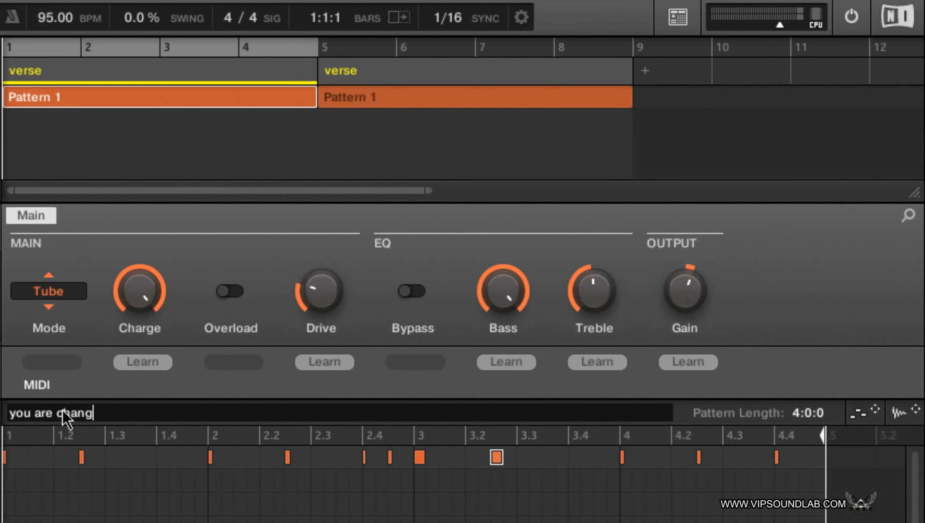
{"action": "type", "text": "ing scenes on "}
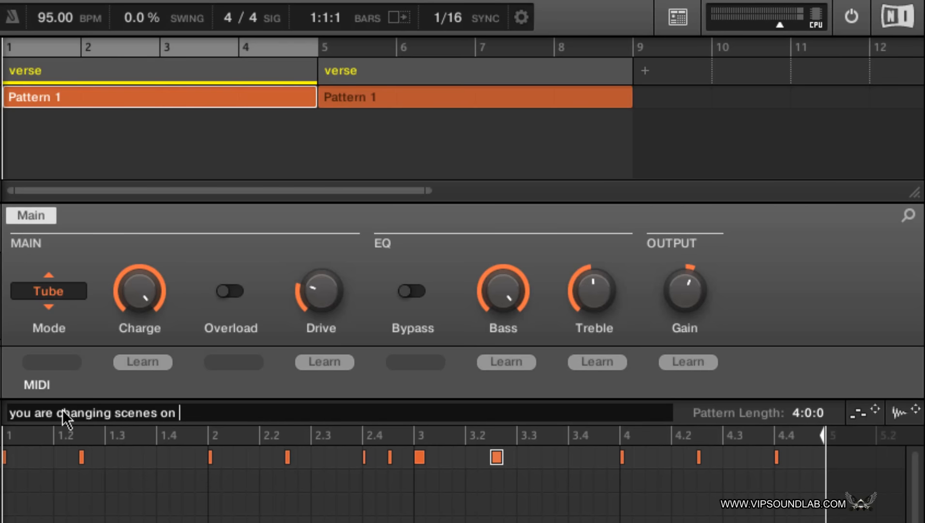
{"action": "type", "text": "the fly"}
{"action": "key", "text": "Left"}
{"action": "key", "text": "Left"}
{"action": "key", "text": "Left"}
{"action": "key", "text": "Left"}
{"action": "key", "text": "Left"}
{"action": "key", "text": "Left"}
{"action": "key", "text": "Left"}
{"action": "key", "text": "Left"}
{"action": "key", "text": "Left"}
{"action": "key", "text": "Left"}
{"action": "type", "text": "and patterns"}
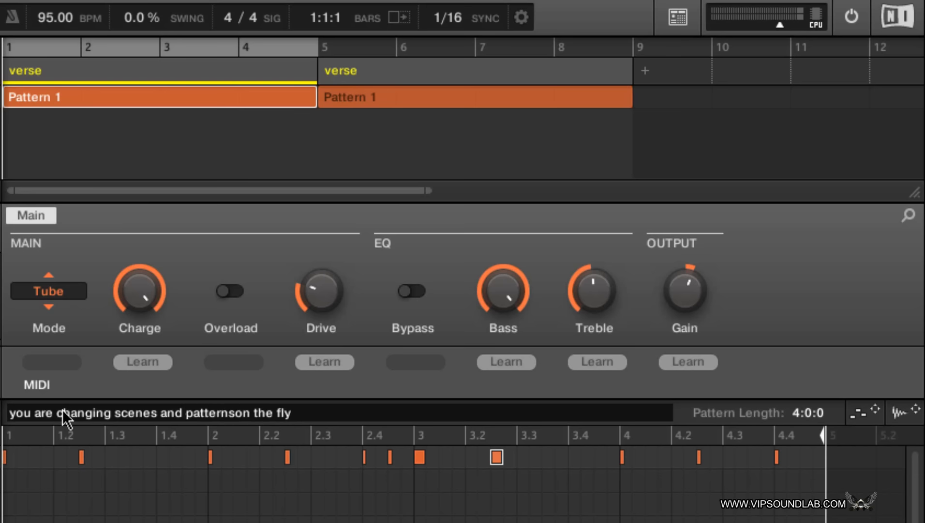
{"action": "key", "text": "Return"}
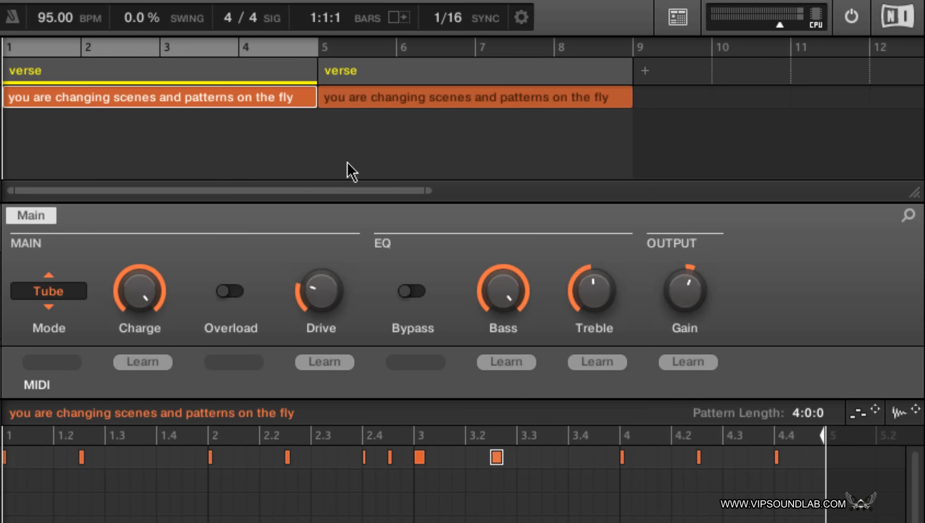
- Insert a new scene between the two verse scenes and create an empty pattern in it for Immortal Kit 1
{"action": "left_click", "coordinate": [366, 104]}
{"action": "left_click", "coordinate": [276, 102]}
{"action": "key", "text": "super+i"}
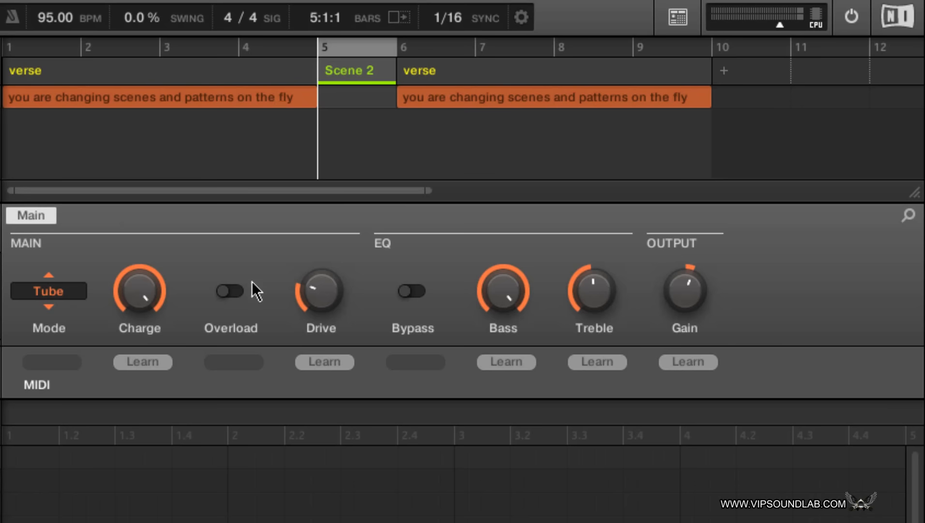
{"action": "double_click", "coordinate": [32, 461]}
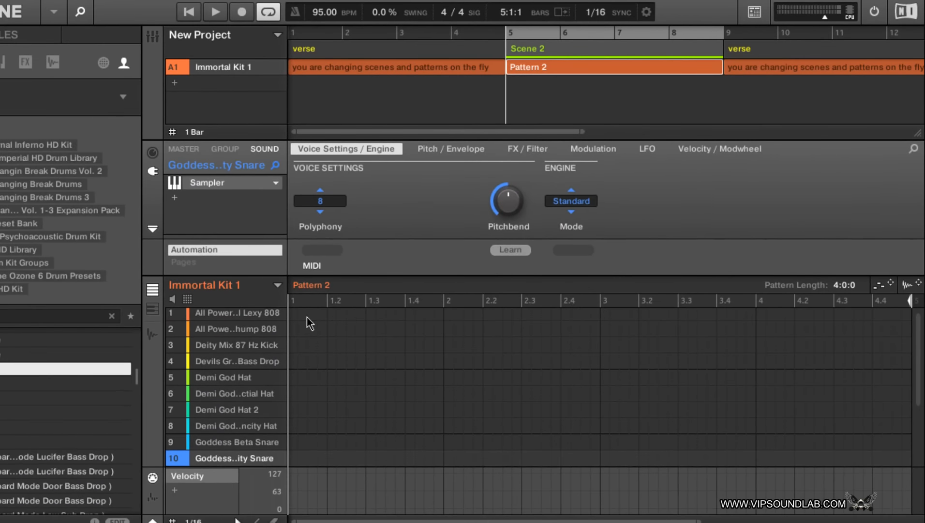
- Record a Deity Mix 87 Hz Kick and sound 10 Goddess snare beat into Pattern 2 and shorten the pattern to 2:0:0
{"action": "key", "text": "ctrl+space"}
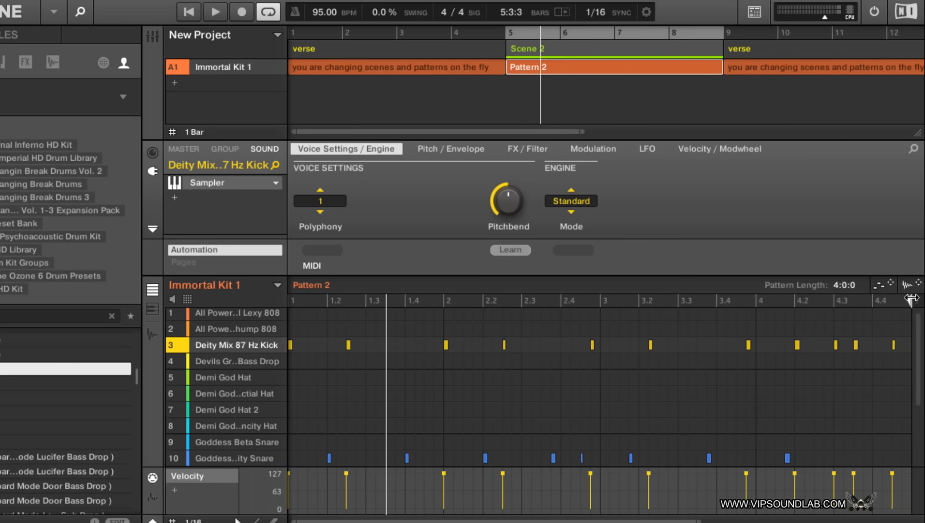
{"action": "left_click_drag", "start_coordinate": [910, 300], "coordinate": [632, 305]}
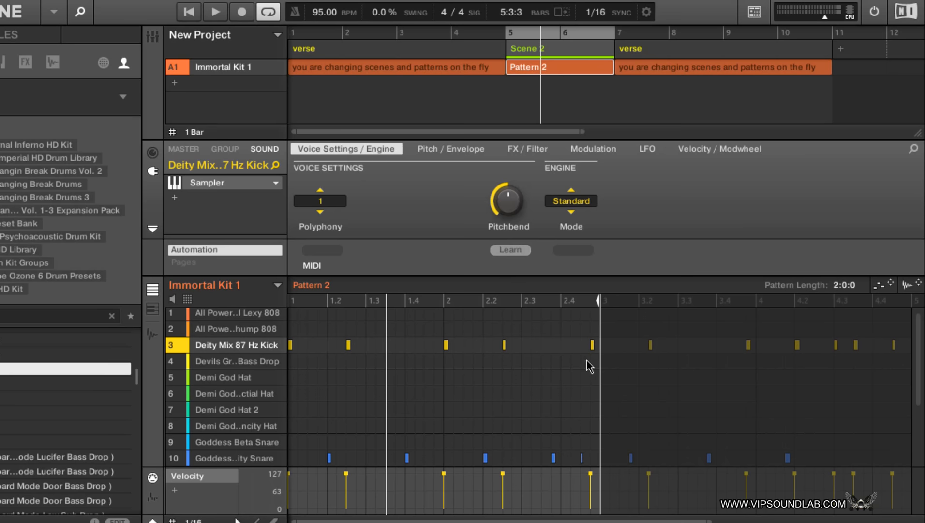
- Play Scene 2 and delete the last Deity Mix 87 Hz Kick hit before bar 3 in Pattern 2
{"action": "key", "text": "space"}
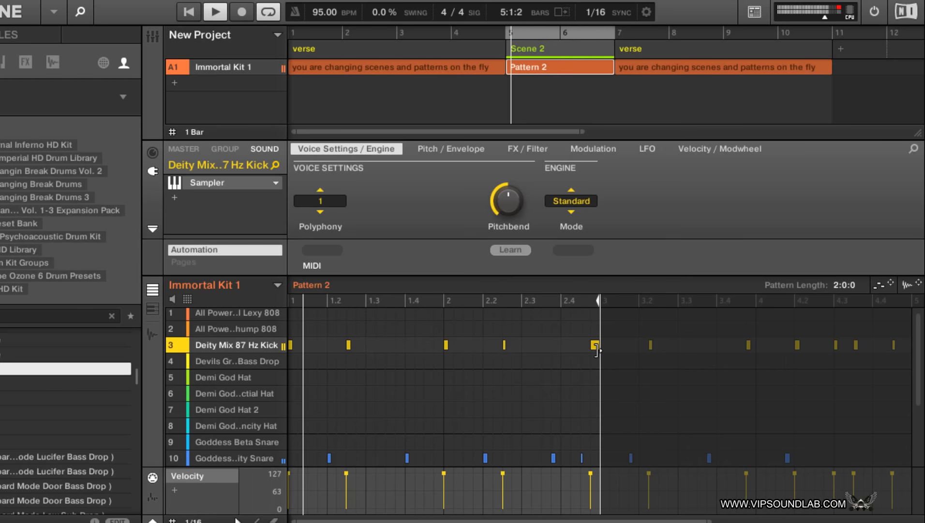
{"action": "double_click", "coordinate": [596, 345]}
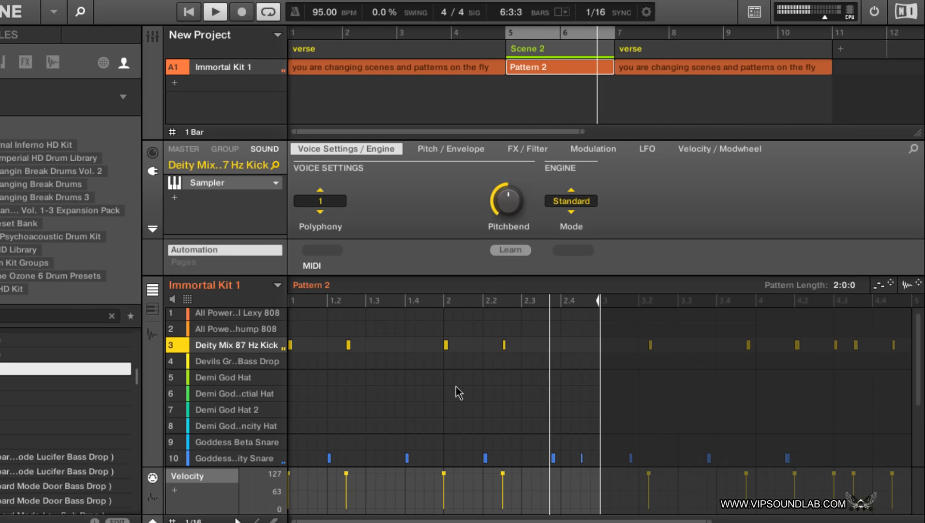
- Try the last sound 10 snare hit before bar 3 one sixteenth later, and move it back to its original position
{"action": "left_click", "coordinate": [585, 458]}
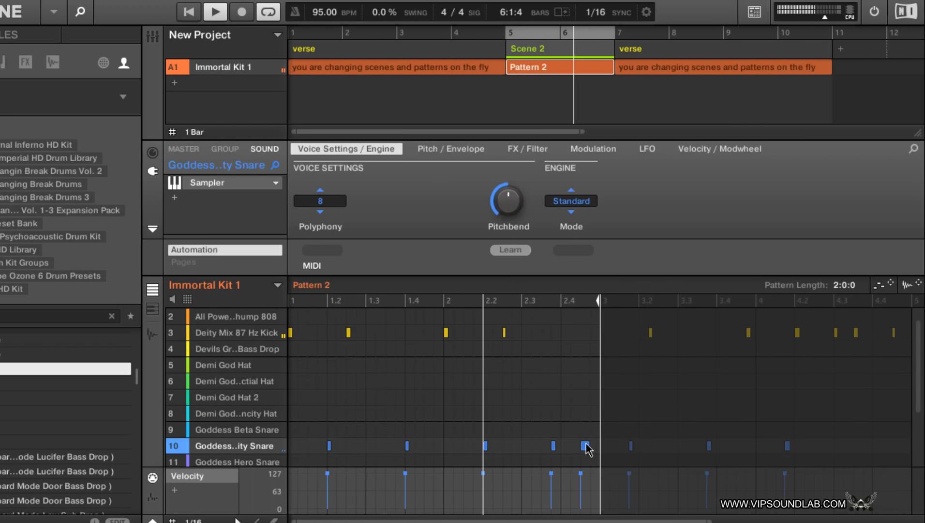
{"action": "left_click_drag", "start_coordinate": [587, 443], "coordinate": [593, 399]}
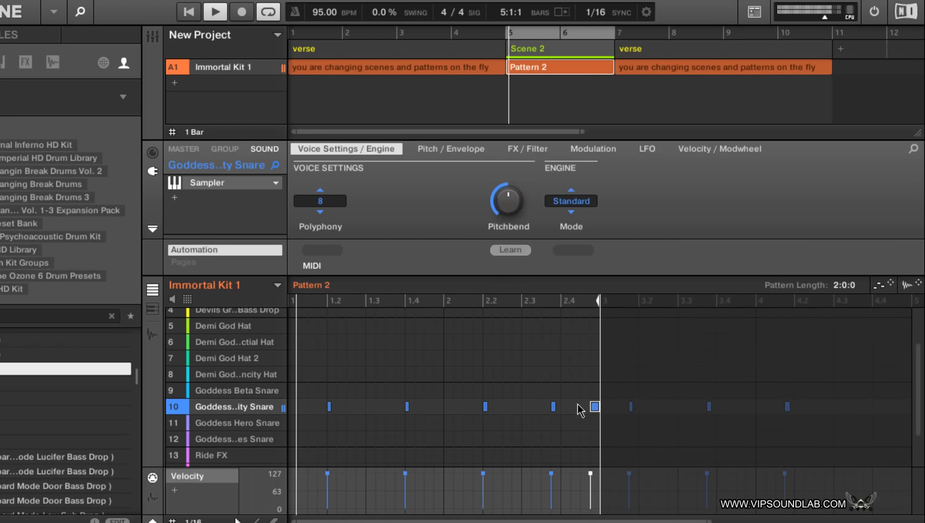
{"action": "scroll", "coordinate": [579, 413], "scroll_direction": "up", "scroll_amount": 3}
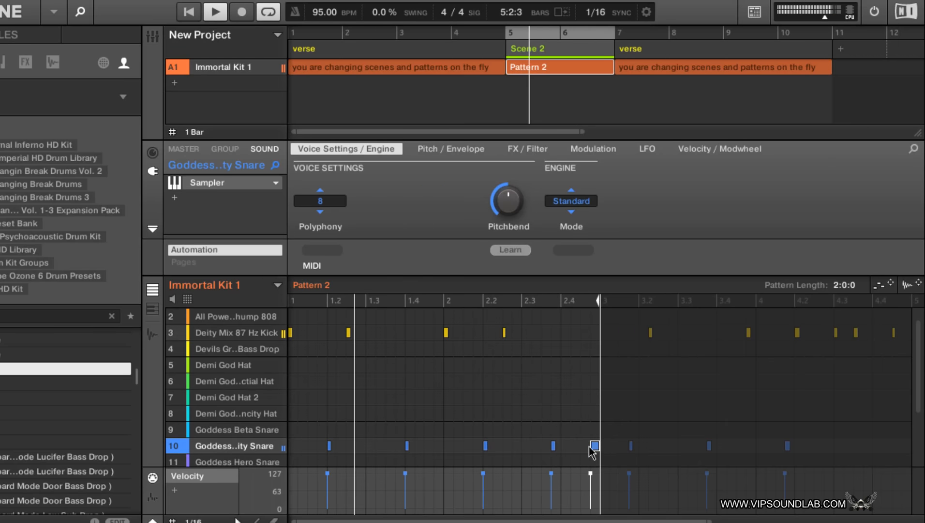
{"action": "scroll", "coordinate": [595, 448], "scroll_direction": "down", "scroll_amount": 5}
{"action": "left_click_drag", "start_coordinate": [594, 361], "coordinate": [585, 362]}
{"action": "scroll", "coordinate": [595, 387], "scroll_direction": "up", "scroll_amount": 5}
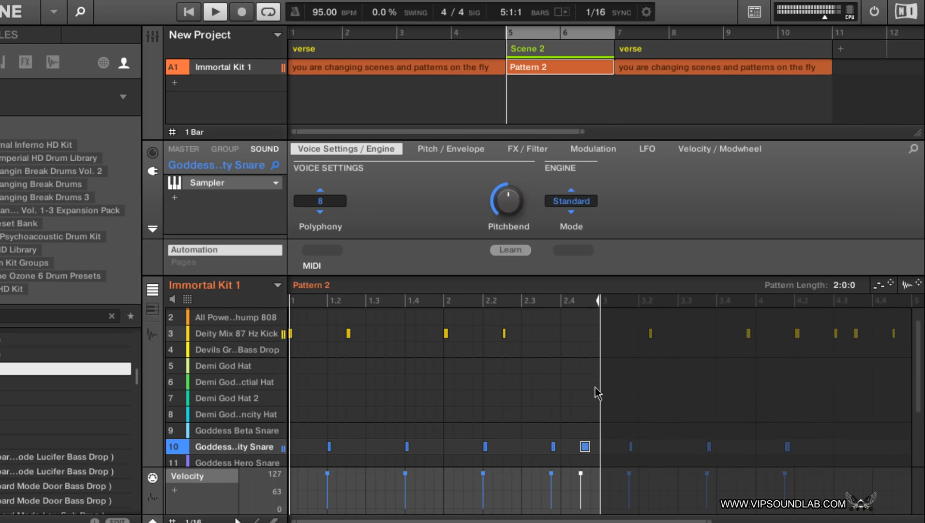
- Delete the last sound 10 snare hit before bar 3 in Pattern 2 and stop playback
{"action": "double_click", "coordinate": [586, 448]}
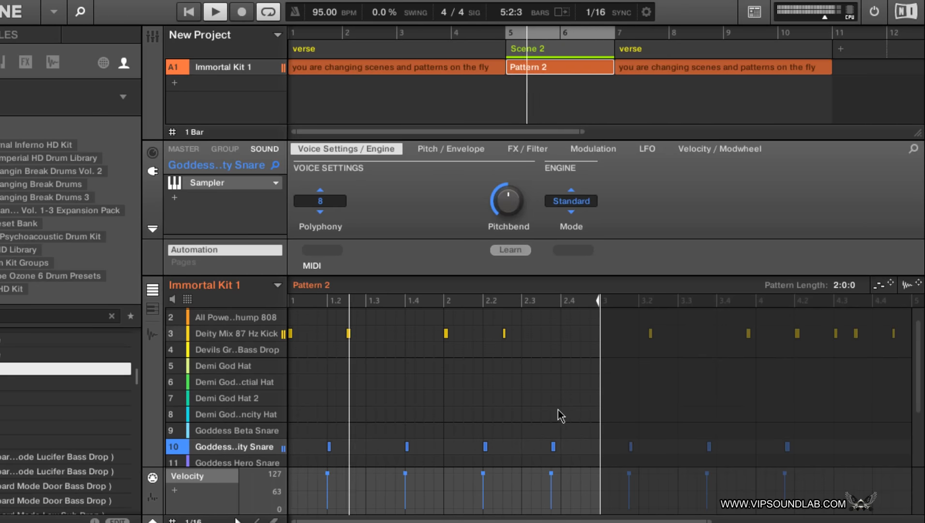
{"action": "key", "text": "space"}
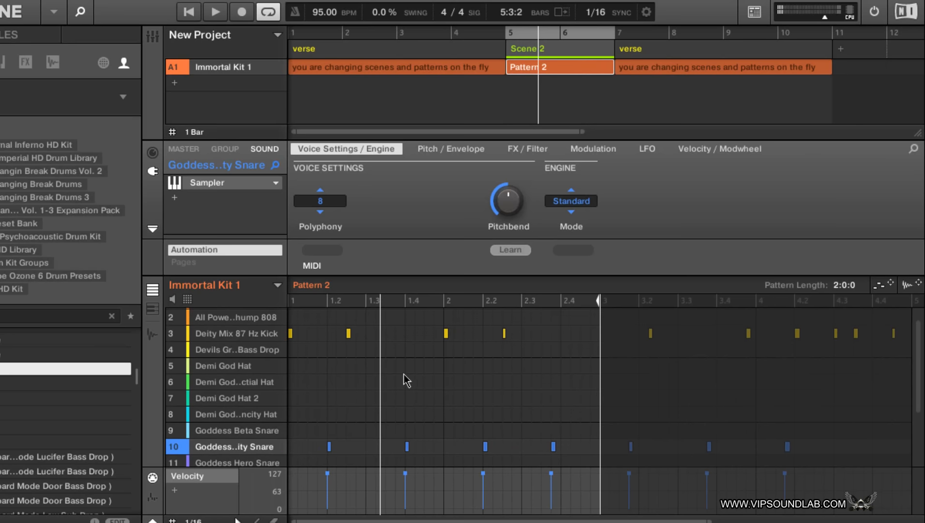
- Rename Scene 2, between the two verse scenes, as intro
{"action": "left_click_drag", "start_coordinate": [712, 520], "coordinate": [603, 518]}
{"action": "scroll", "coordinate": [586, 356], "scroll_direction": "up", "scroll_amount": 1}
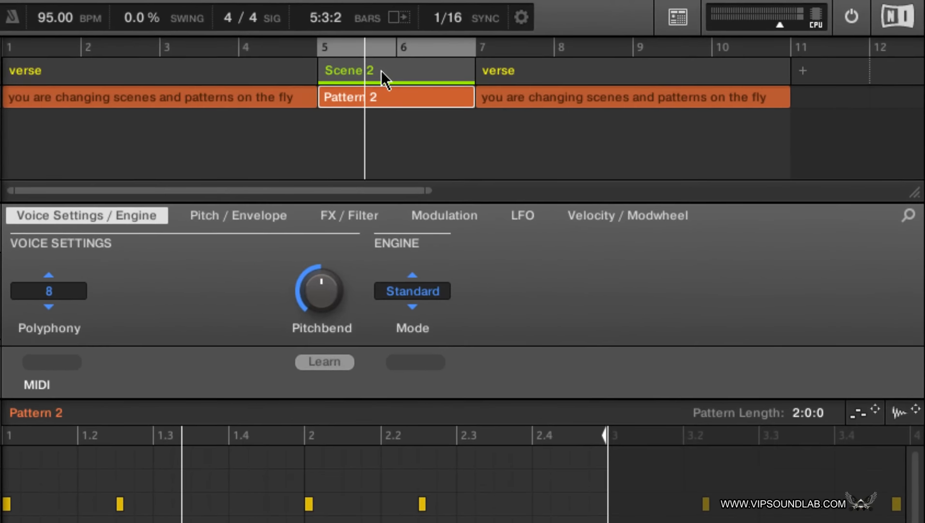
{"action": "double_click", "coordinate": [550, 49]}
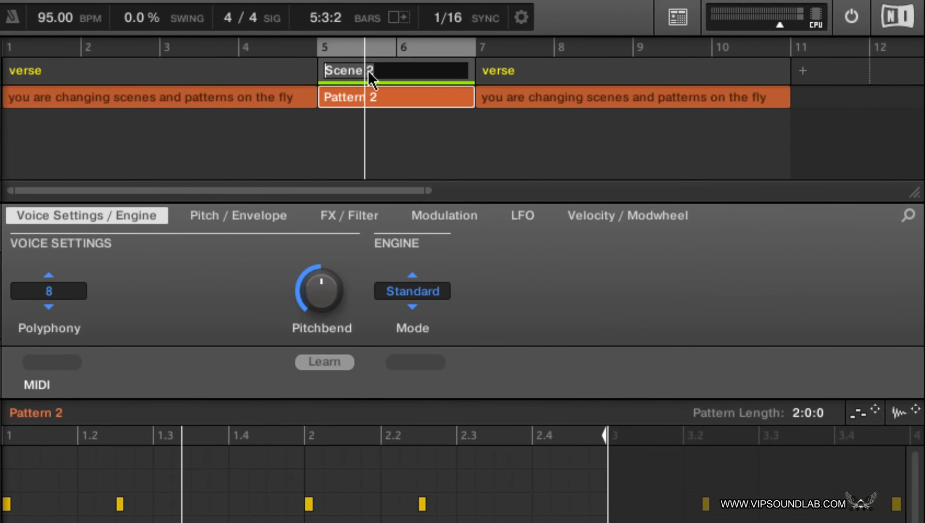
{"action": "type", "text": "intro"}
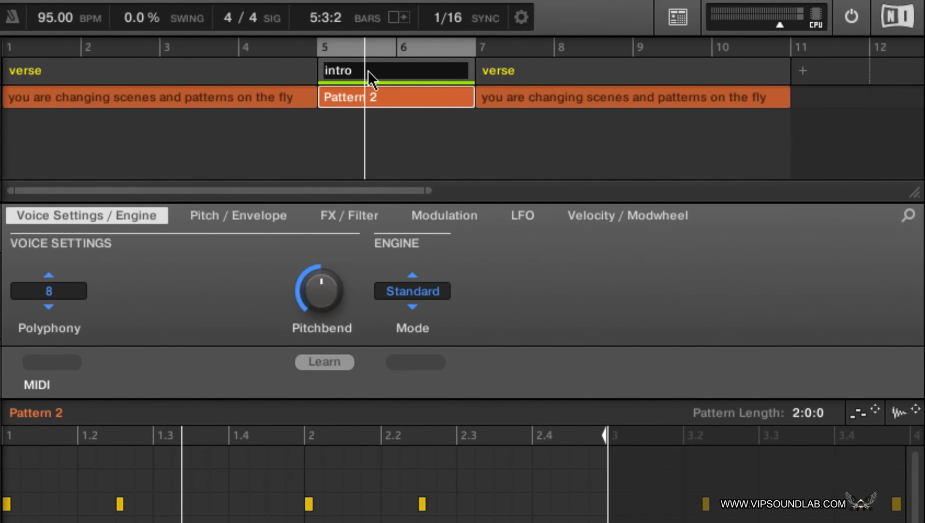
{"action": "key", "text": "Return"}
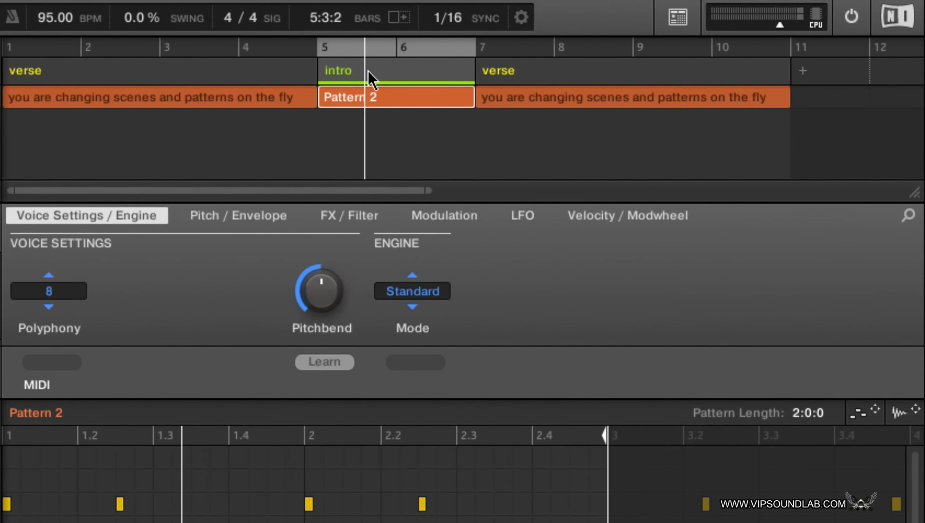
- Rename Pattern 2 as intro
{"action": "double_click", "coordinate": [78, 411]}
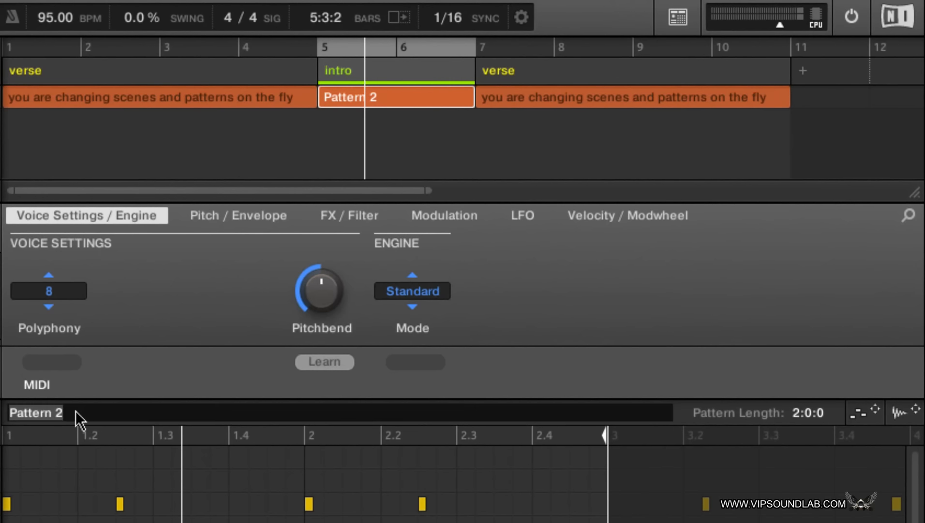
{"action": "type", "text": "intro"}
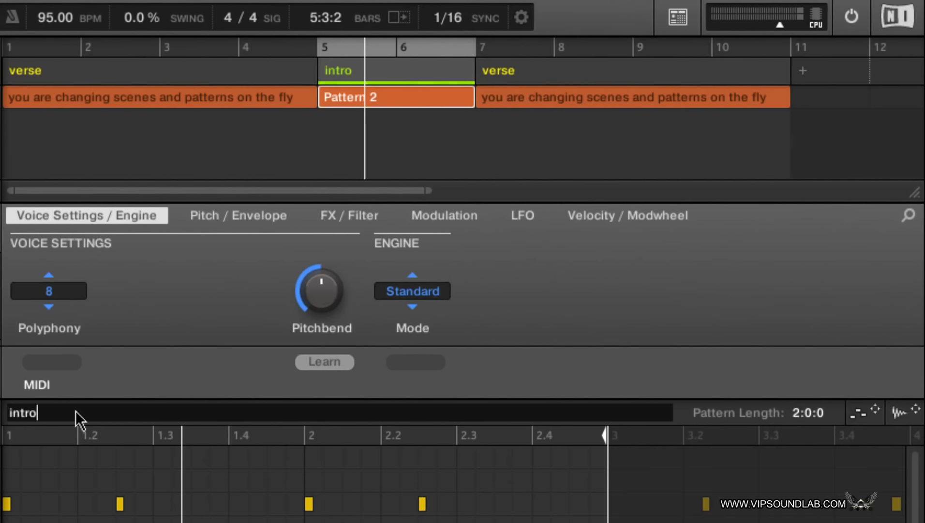
{"action": "key", "text": "Return"}
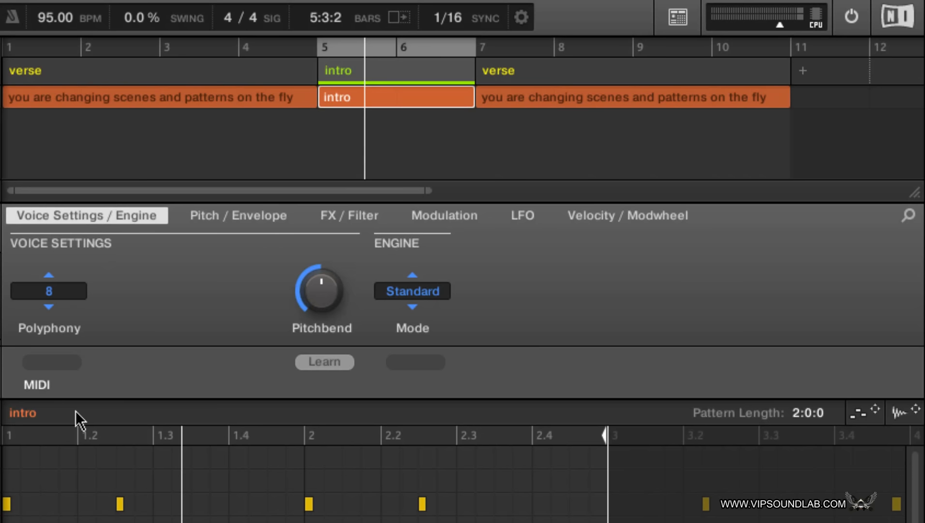
- Duplicate the intro scene and move its first copy to the start of the arrangement, before the first verse
{"action": "key", "text": "super+d"}
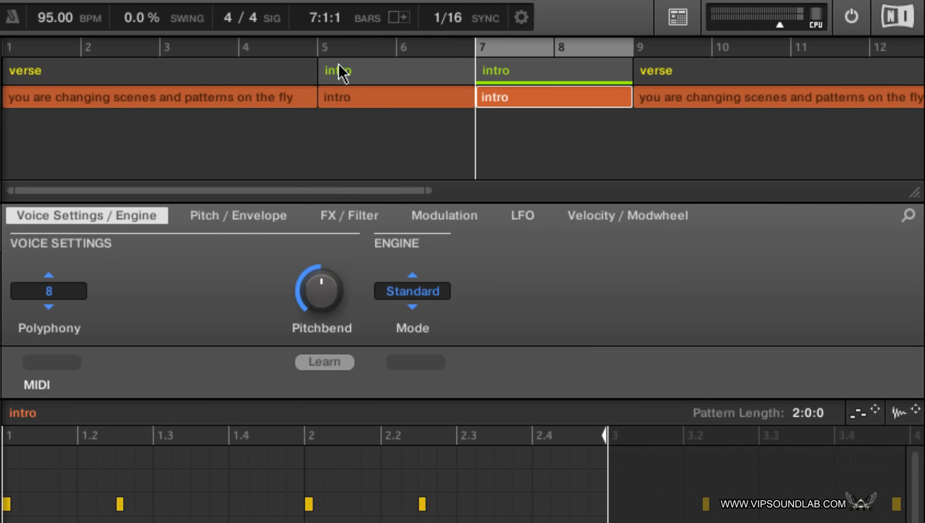
{"action": "left_click", "coordinate": [363, 74]}
{"action": "left_click_drag", "start_coordinate": [363, 74], "coordinate": [20, 77]}
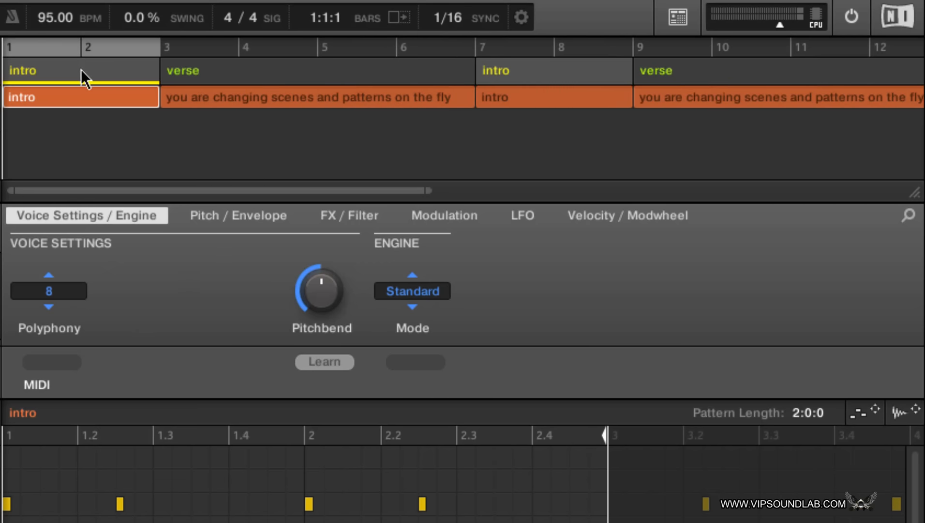
- Rename the intro scene at bar 1 as chorus
{"action": "double_click", "coordinate": [48, 69]}
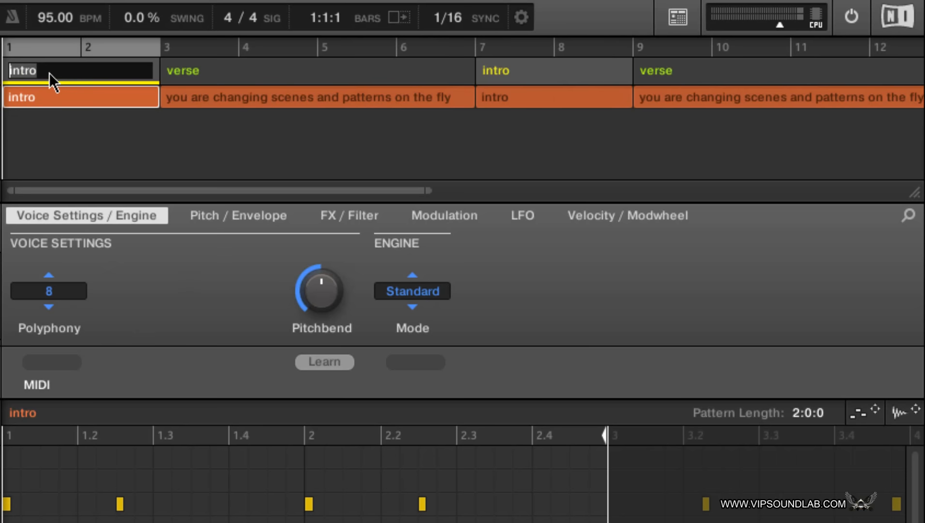
{"action": "type", "text": "chorus"}
{"action": "key", "text": "Return"}
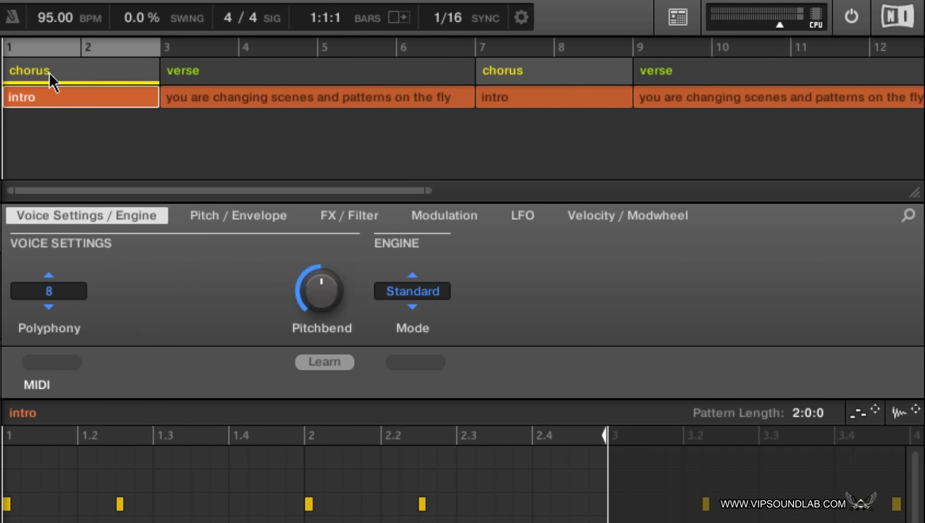
- Rename the intro pattern as chorus
{"action": "double_click", "coordinate": [78, 414]}
{"action": "type", "text": "chor"}
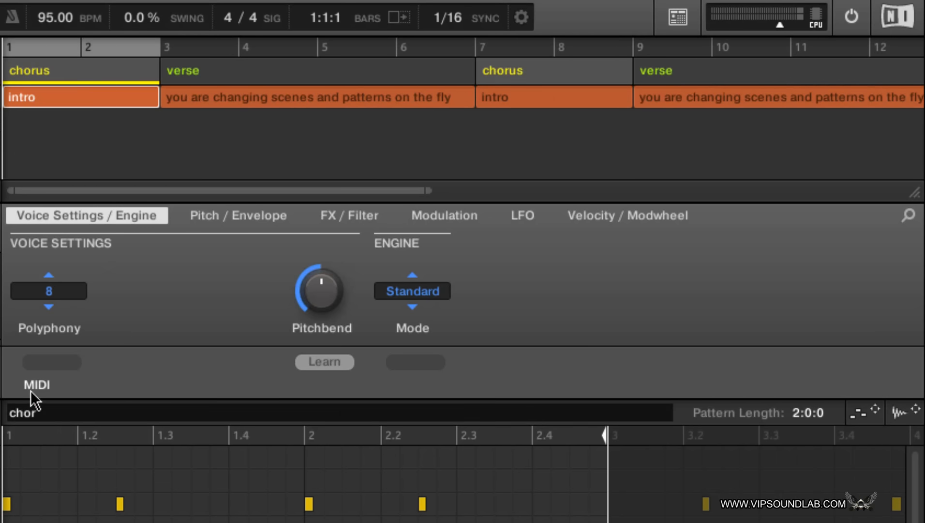
{"action": "type", "text": "us"}
{"action": "key", "text": "Return"}
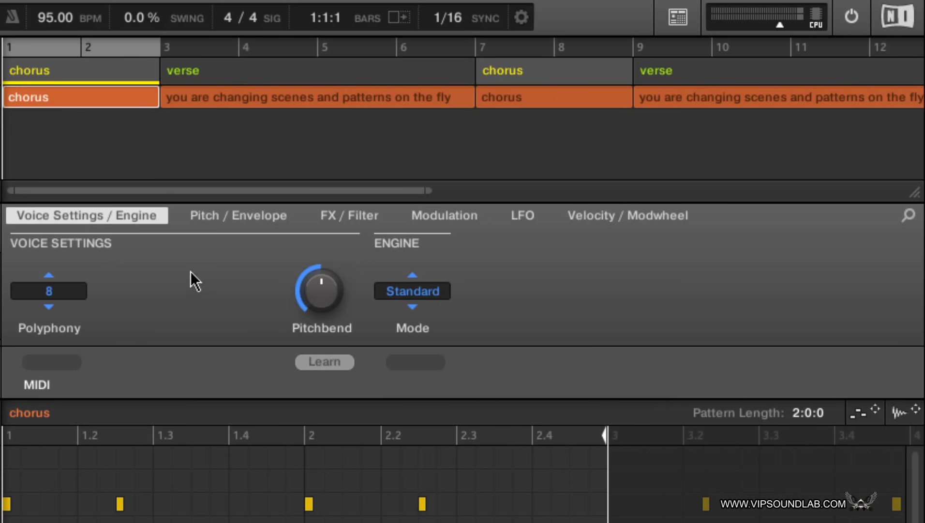
- Reorder the scenes to alternate verse, chorus, verse, chorus by moving one verse to bar 1 and the other between the choruses
{"action": "left_click", "coordinate": [265, 73]}
{"action": "left_click_drag", "start_coordinate": [265, 73], "coordinate": [15, 77]}
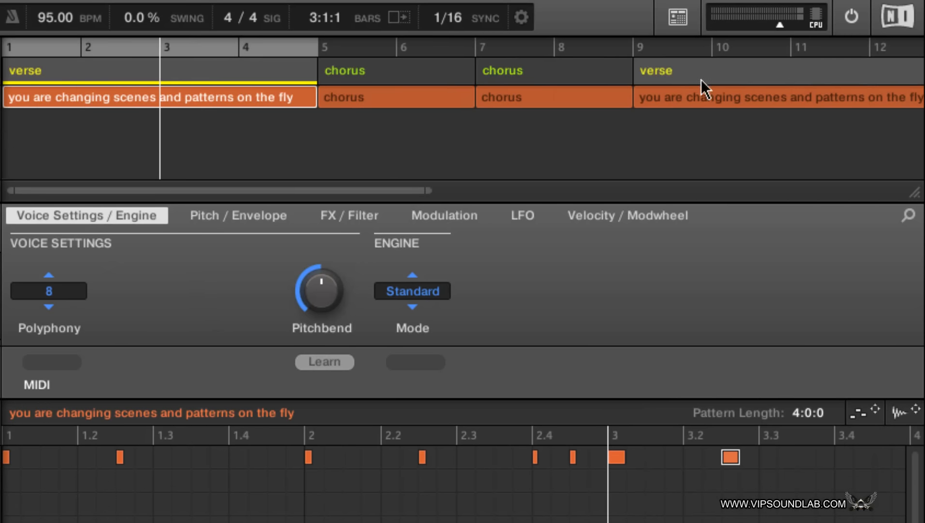
{"action": "left_click_drag", "start_coordinate": [701, 80], "coordinate": [516, 81]}
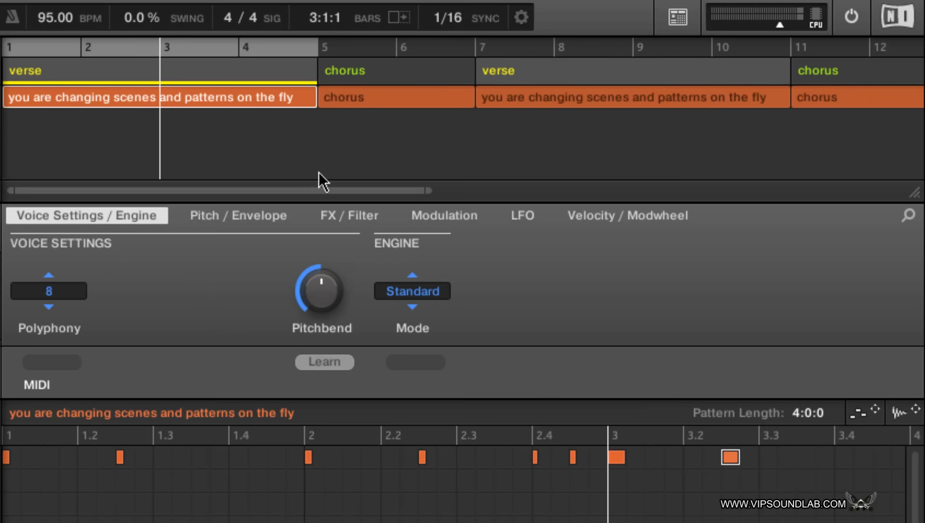
- Duplicate the verse scene at bar 7 and move the last chorus between the two verse copies, to bar 11
{"action": "left_click_drag", "start_coordinate": [428, 190], "coordinate": [773, 199]}
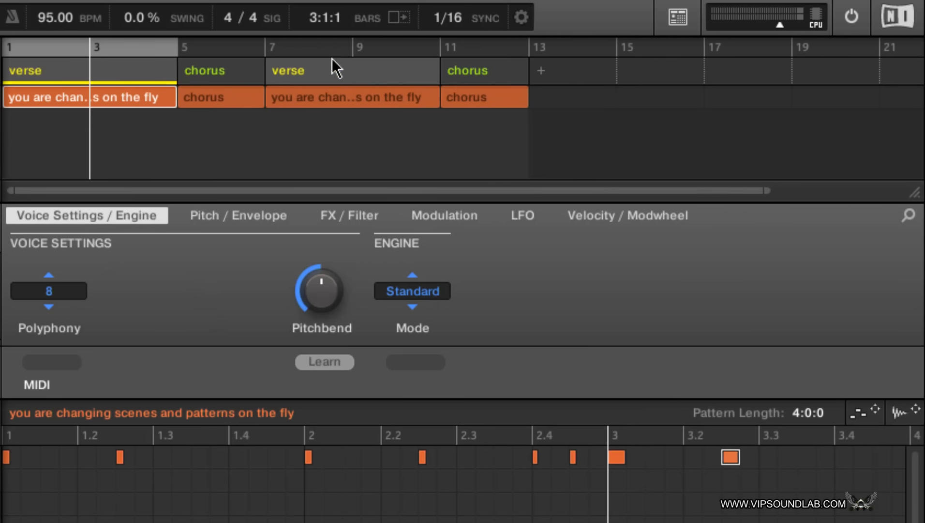
{"action": "left_click", "coordinate": [337, 73]}
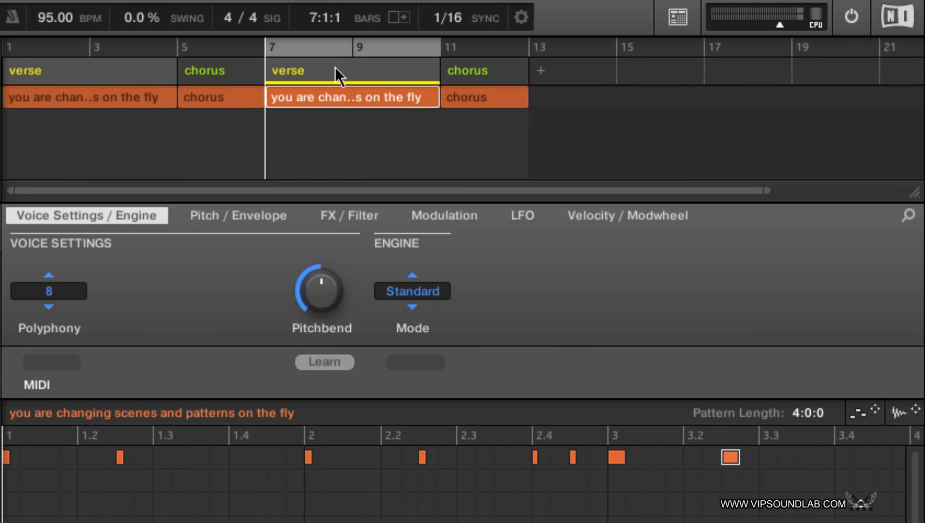
{"action": "key", "text": "ctrl+d"}
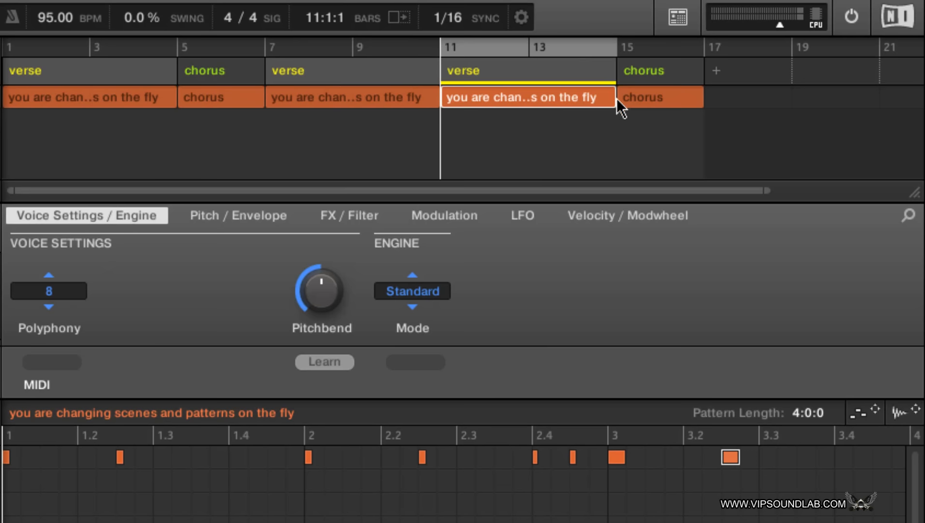
{"action": "left_click_drag", "start_coordinate": [625, 61], "coordinate": [464, 84]}
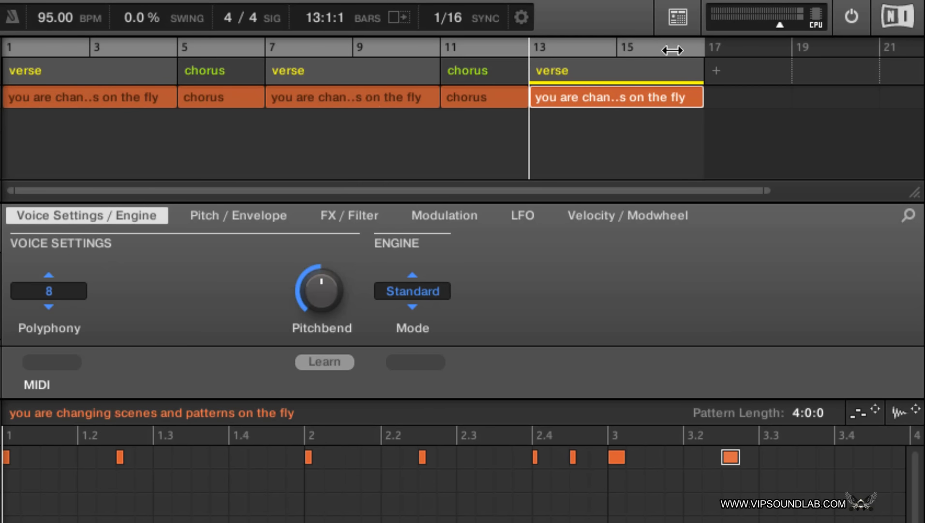
- Shorten the loop range so it covers only the first verse, from bar 1 to bar 5
{"action": "left_click_drag", "start_coordinate": [671, 46], "coordinate": [187, 41]}
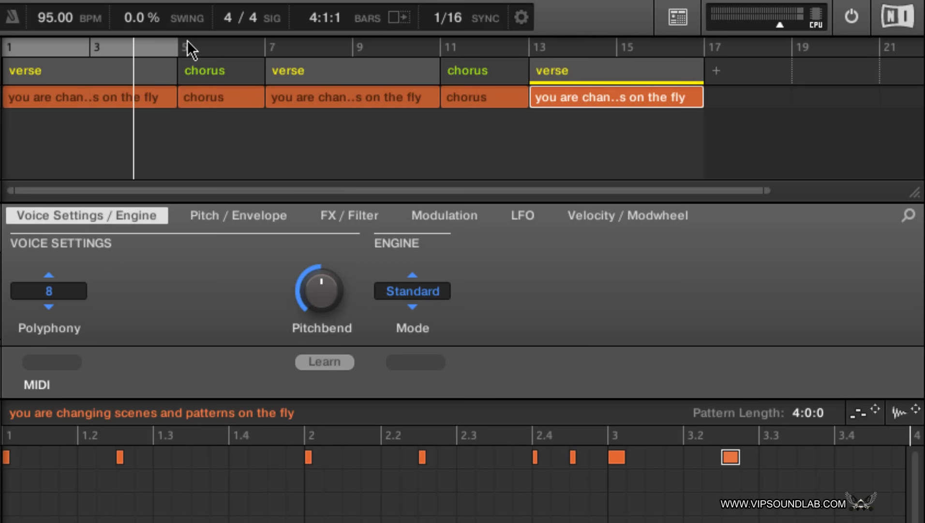